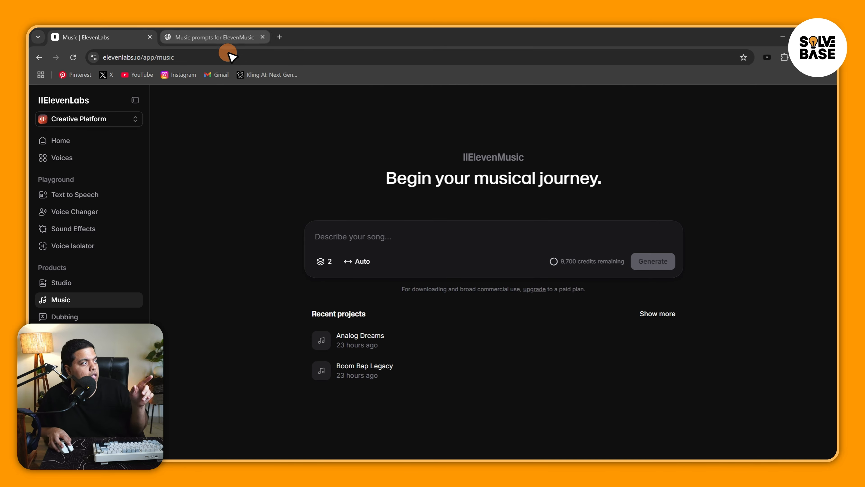
Switch to the ChatGPT chat and copy the genre-based prompt "90s East Coast hip-hop beat with boom bap drums and scratchy samples.".
left_click(172, 35)
left_click_drag(834, 239, 840, 106)
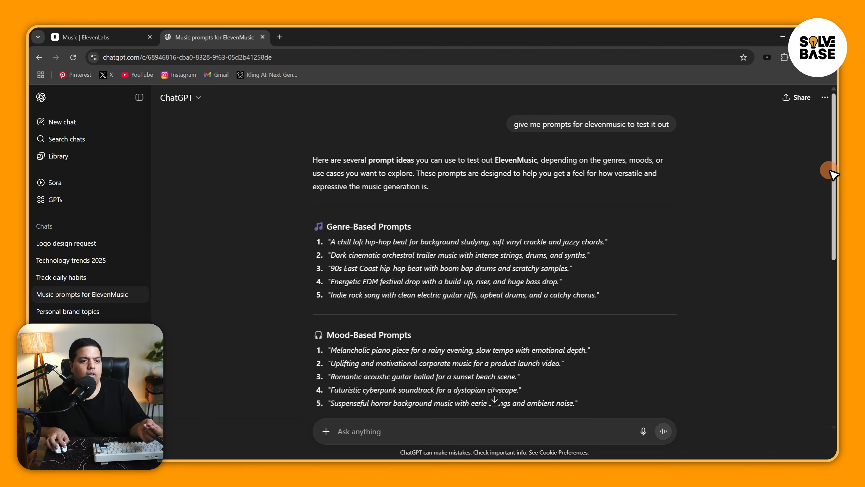
left_click_drag(834, 170, 839, 183)
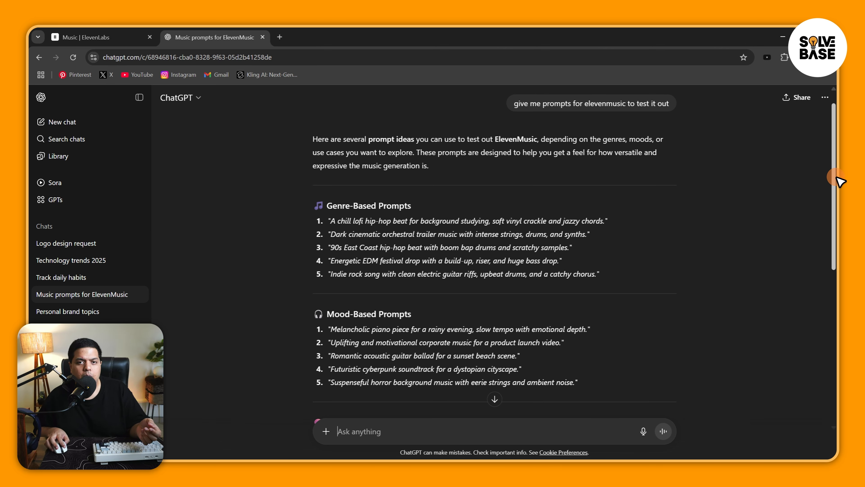
scroll(840, 181, "up", 1)
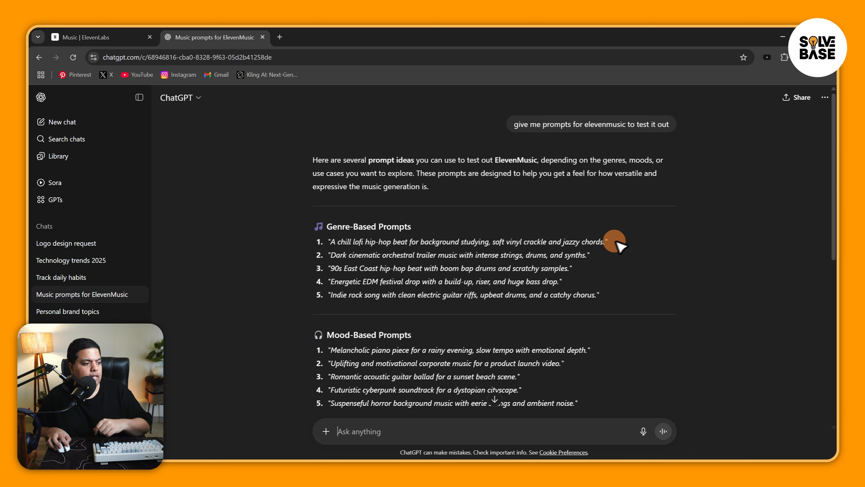
scroll(836, 187, "down", 1)
left_click_drag(331, 250, 493, 256)
left_click_drag(330, 250, 570, 249)
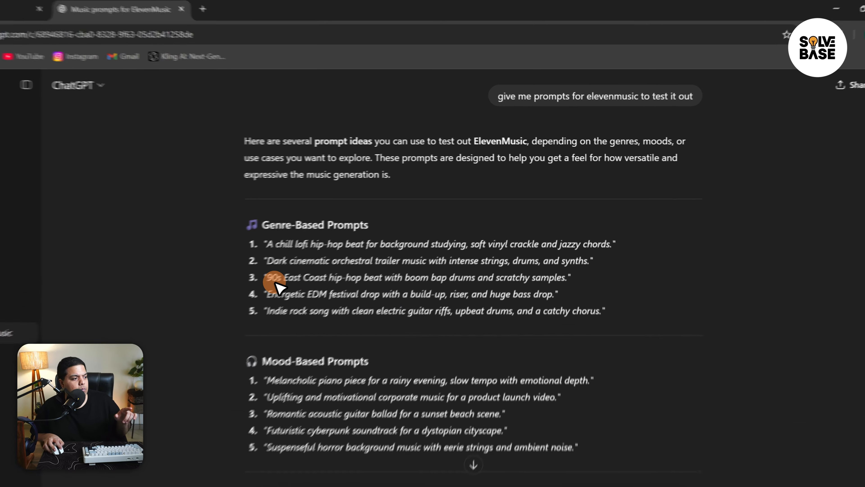
left_click_drag(572, 303, 570, 303)
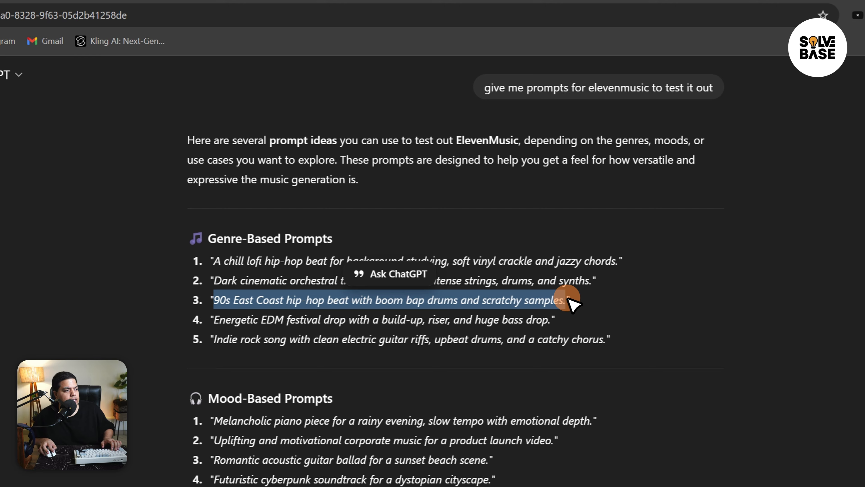
key("ctrl+c")
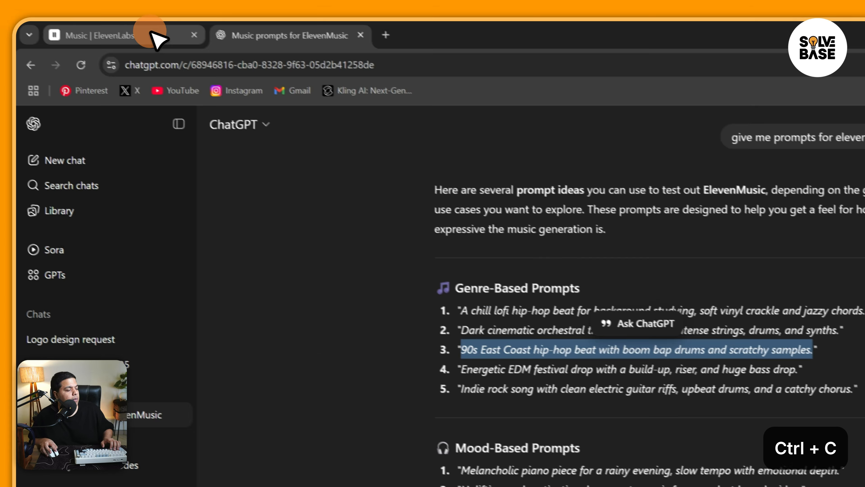
Return to ElevenLabs Music and paste the copied prompt once as the song description.
left_click(73, 3)
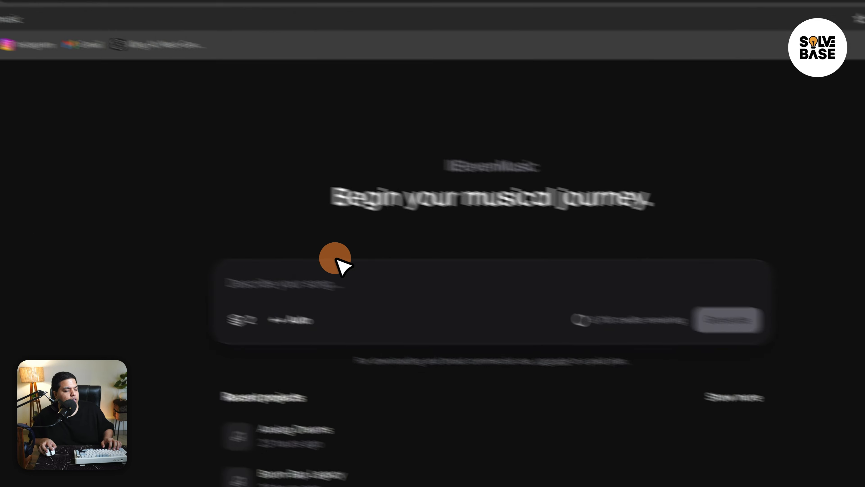
key("ctrl+v")
key("ctrl+v")
key("ctrl+z")
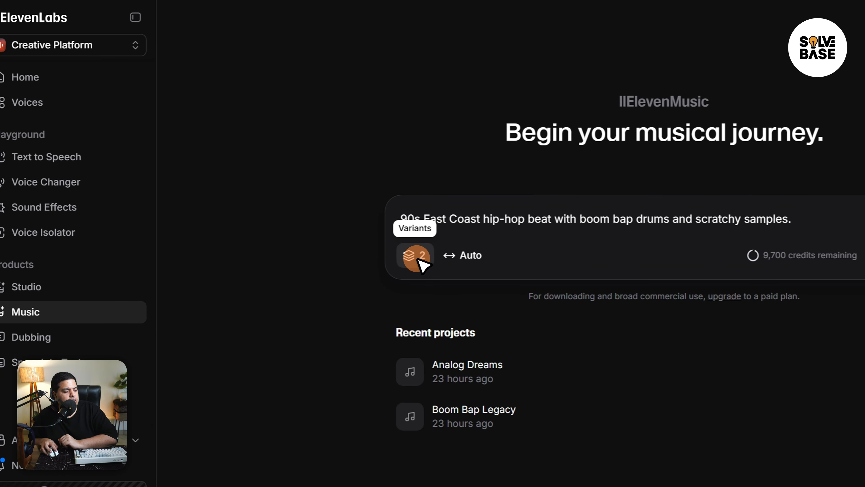
Try the number of variants at 3 and return it to 2.
left_click(419, 261)
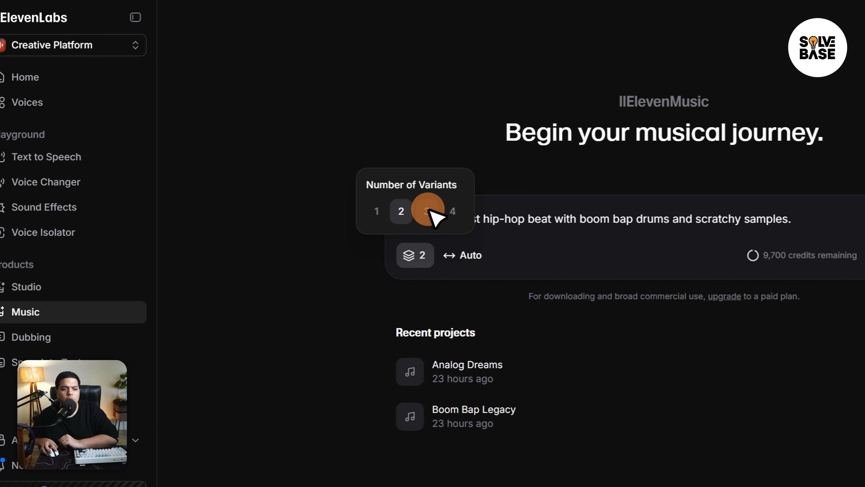
left_click(430, 211)
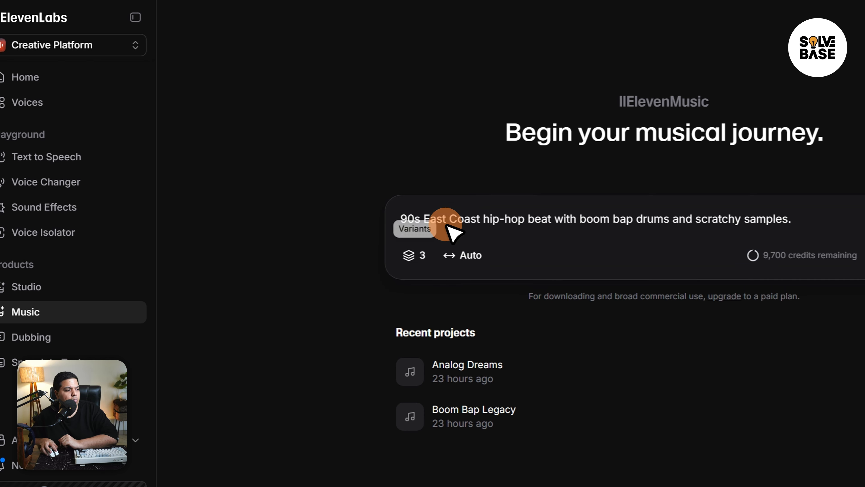
left_click(417, 255)
left_click(401, 211)
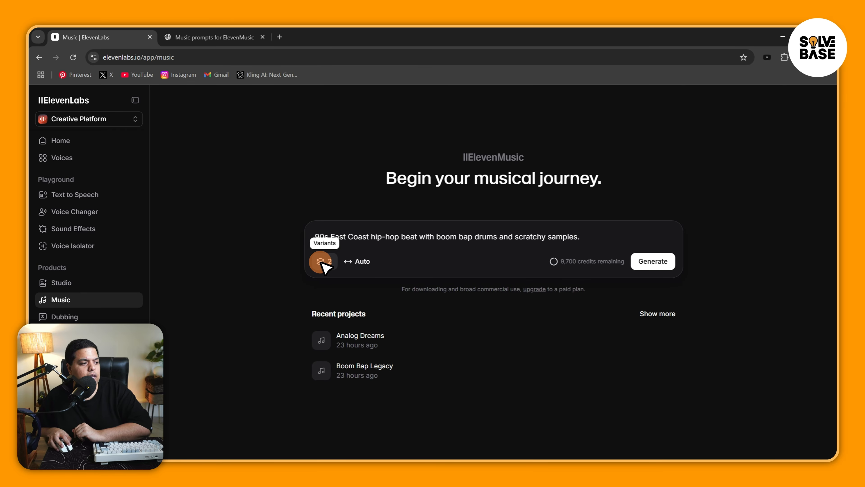
Keep the song duration on Auto and check the credit cost of the generation.
left_click(362, 263)
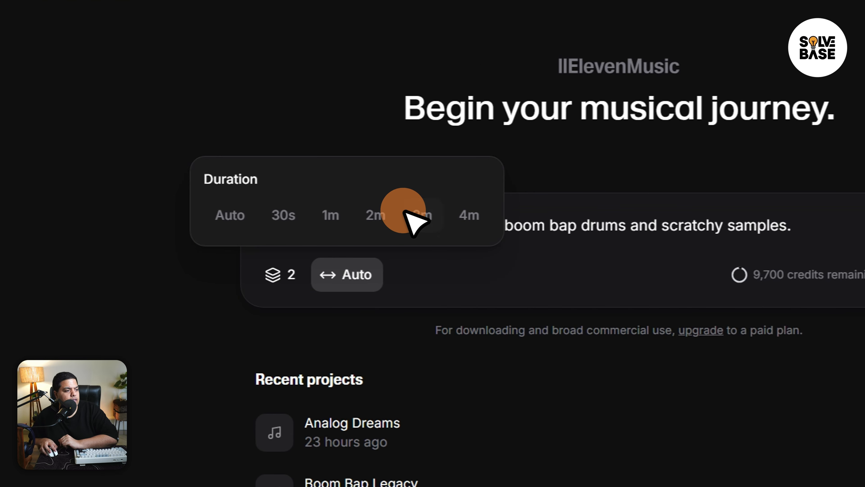
left_click(235, 218)
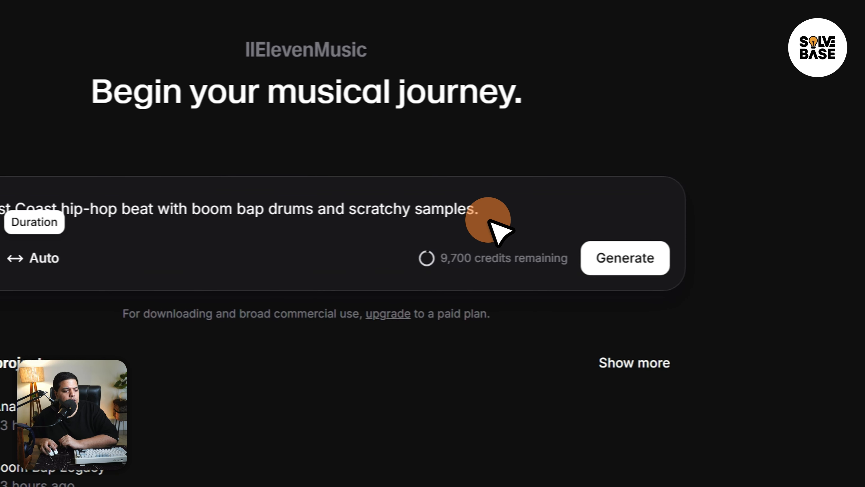
left_click(623, 263)
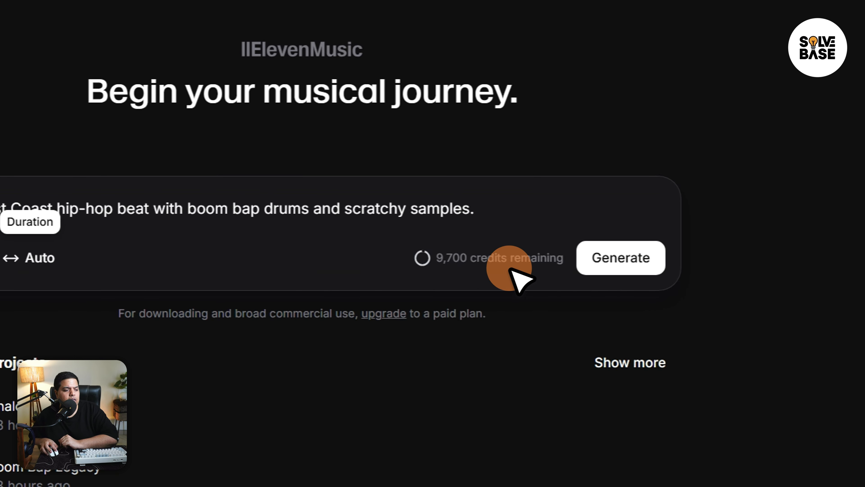
mouse_move(455, 267)
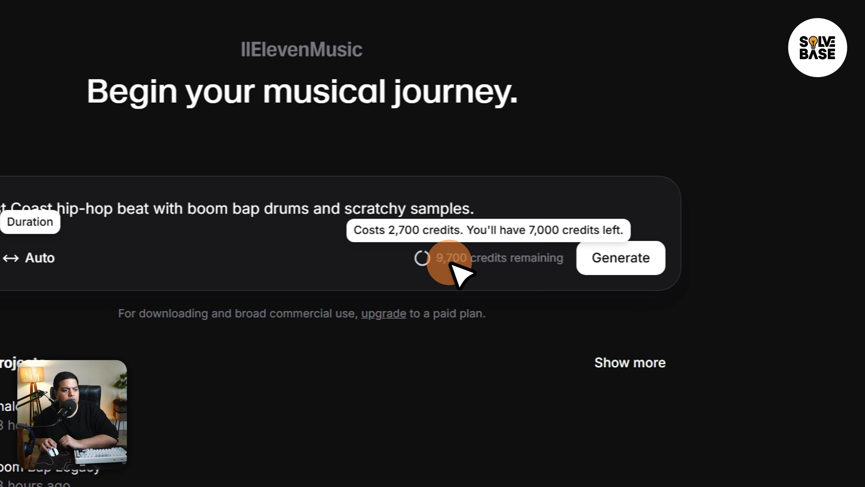
Try 1 variant with a 30s duration and check how each setting affects the credit cost.
left_click(283, 270)
left_click(234, 209)
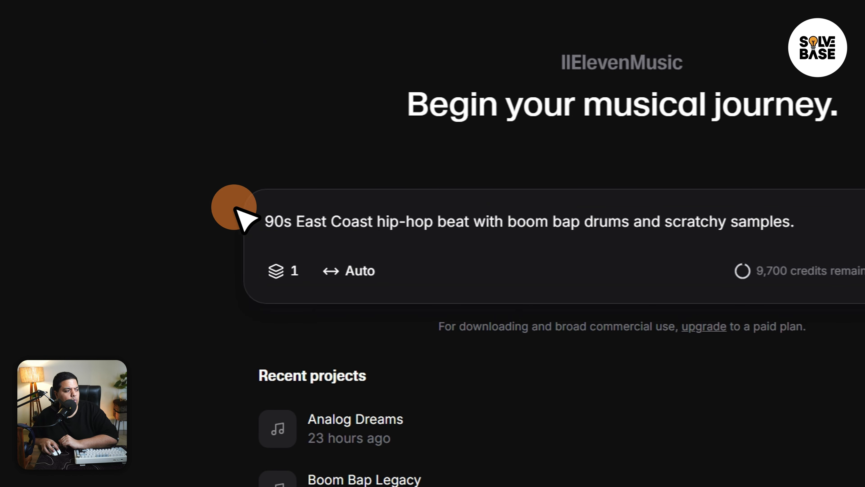
mouse_move(763, 272)
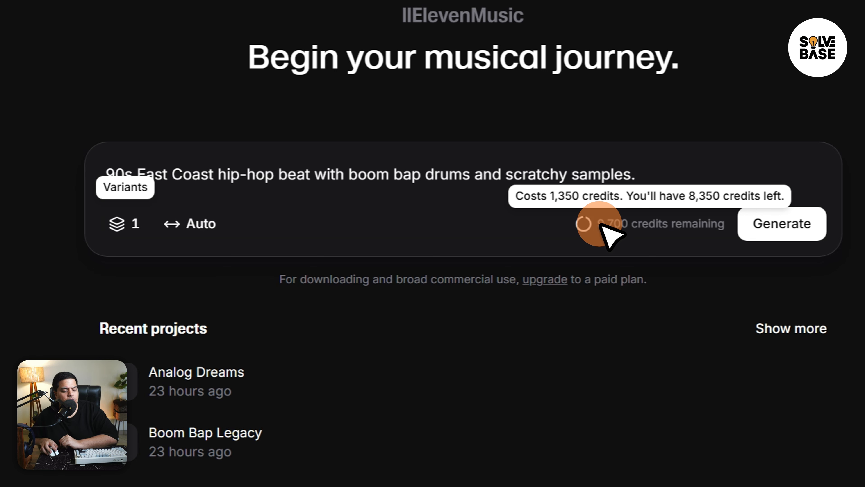
left_click(189, 223)
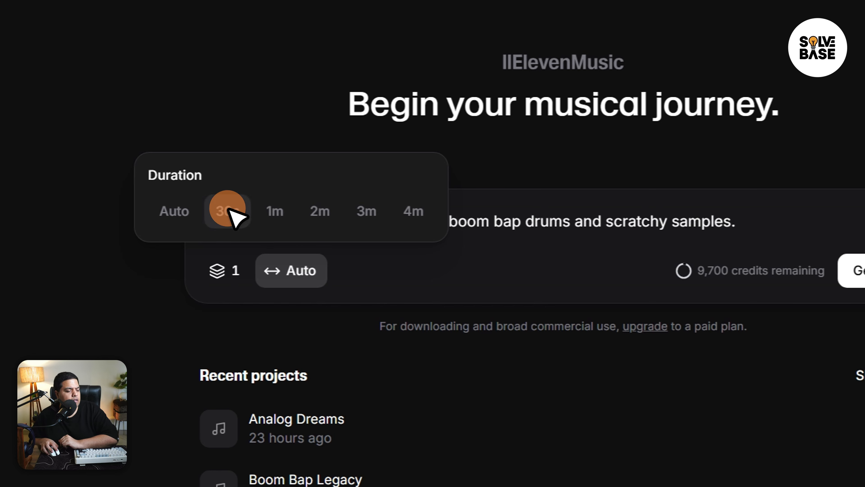
left_click(228, 209)
mouse_move(656, 270)
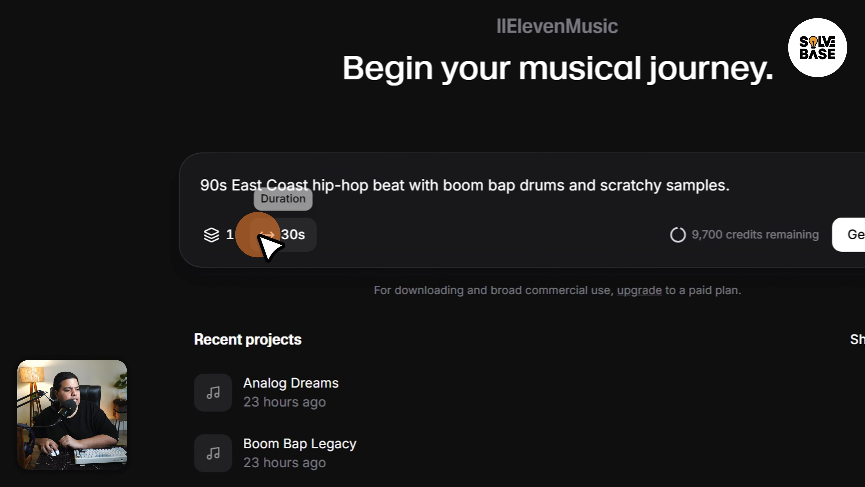
mouse_move(642, 239)
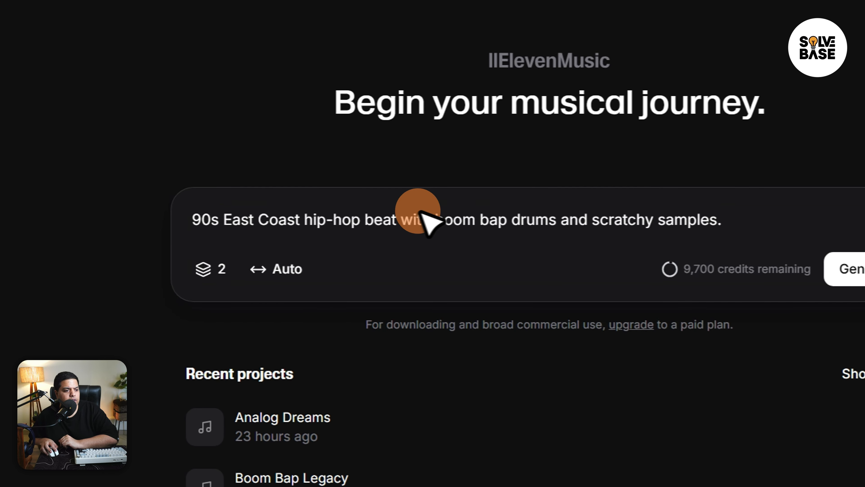
Generate the song from the prompt with 2 variants, and preview its lyrics and the audio of variation 1.
left_click(850, 269)
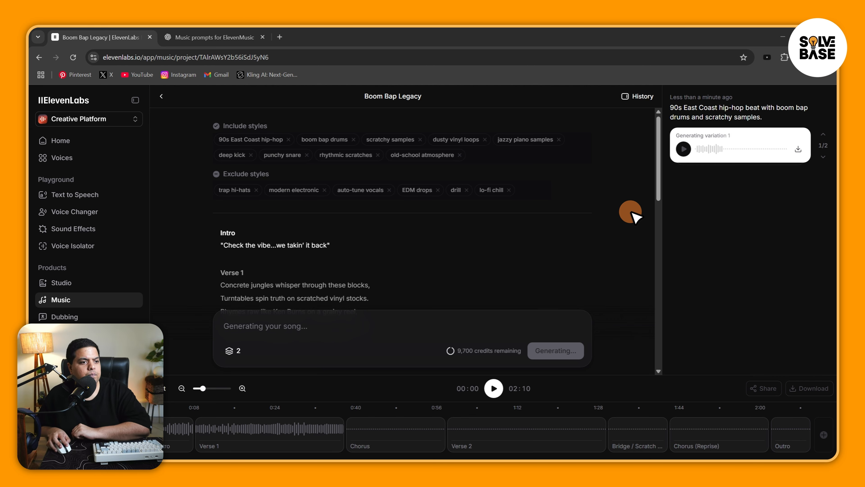
left_click_drag(656, 190, 658, 331)
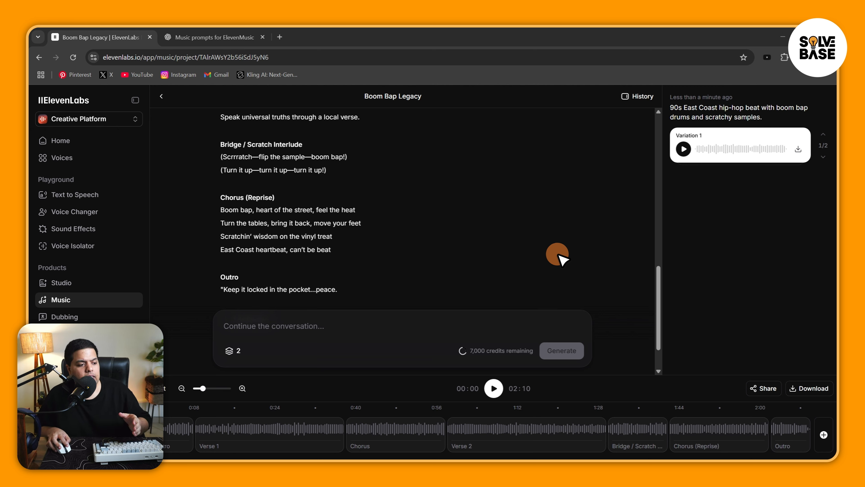
left_click(495, 388)
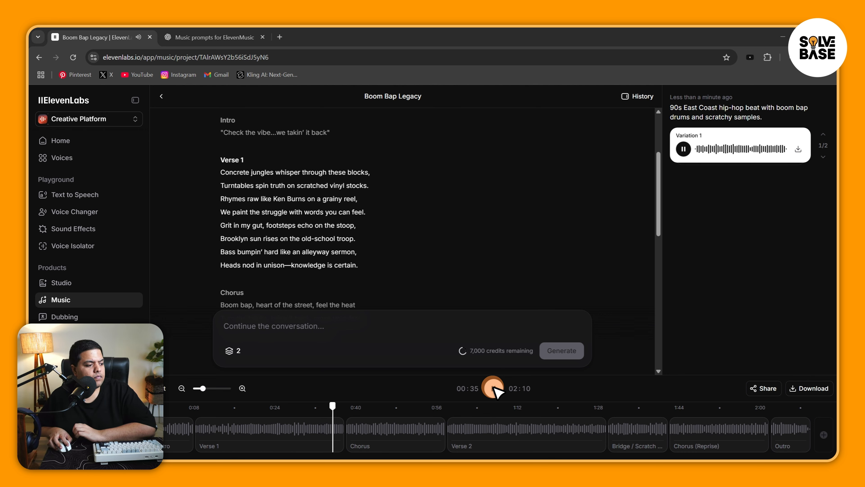
left_click(494, 389)
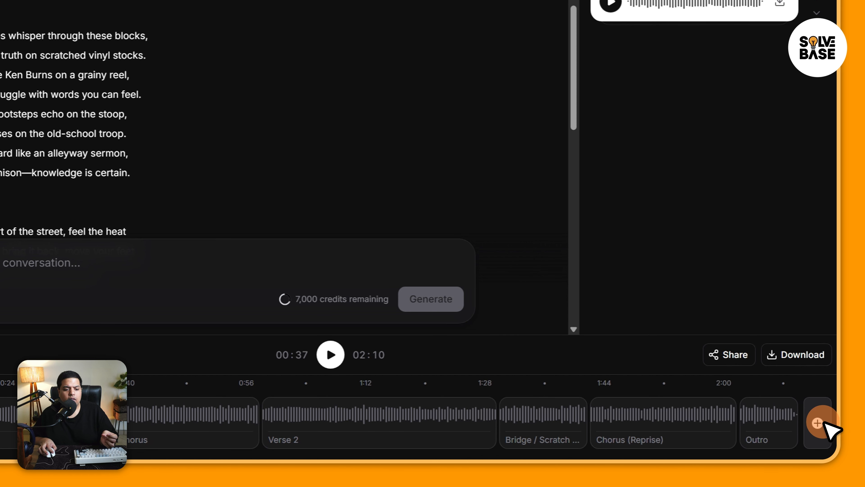
Add a new section between Bridge / Scratch Interlude and Chorus (Reprise), and lengthen it to about 35 seconds.
left_click(819, 424)
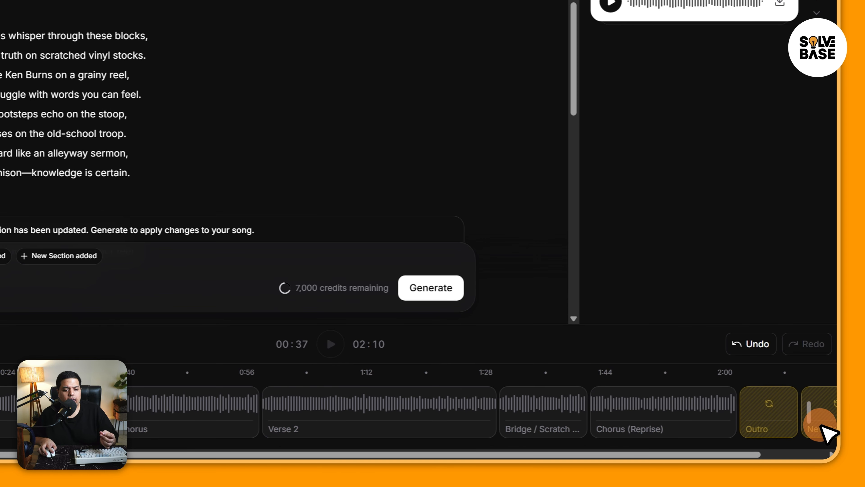
left_click_drag(770, 412, 562, 423)
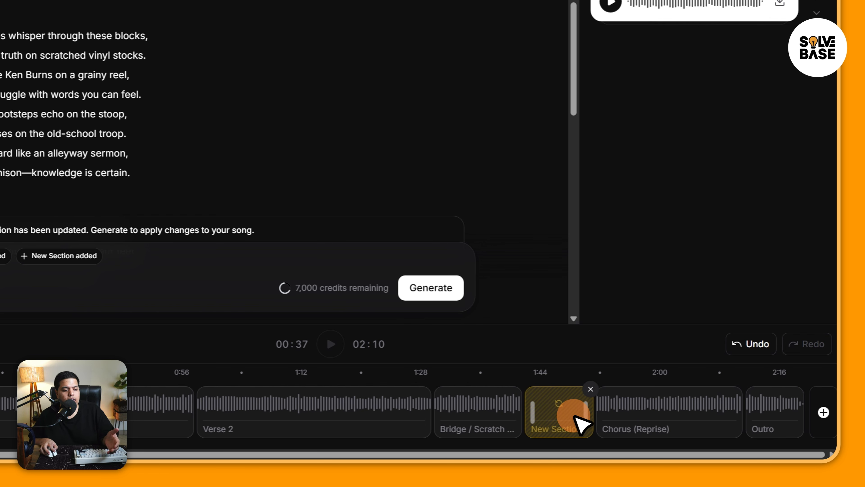
left_click_drag(585, 414, 773, 406)
left_click_drag(646, 453, 813, 444)
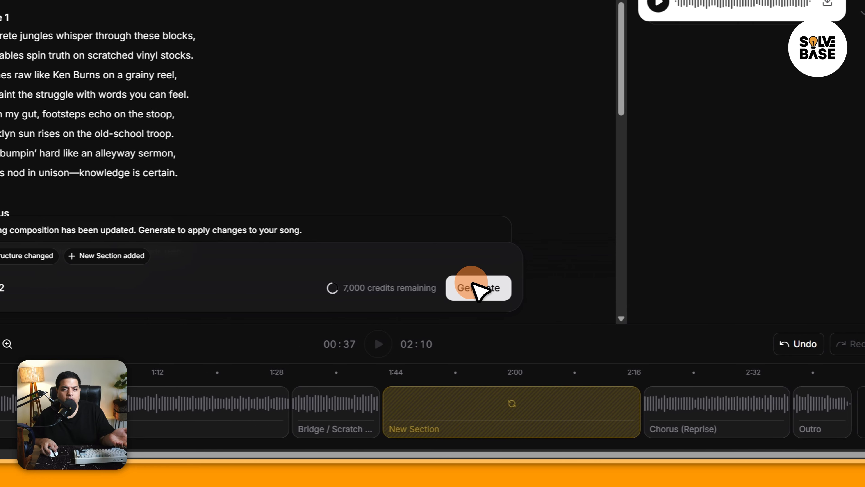
Regenerate the song with the changed structure and play back the new section.
mouse_move(335, 290)
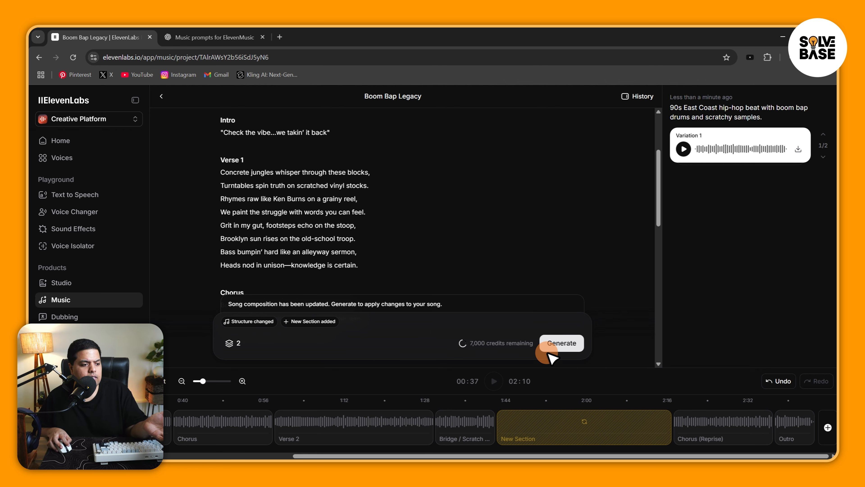
left_click(563, 343)
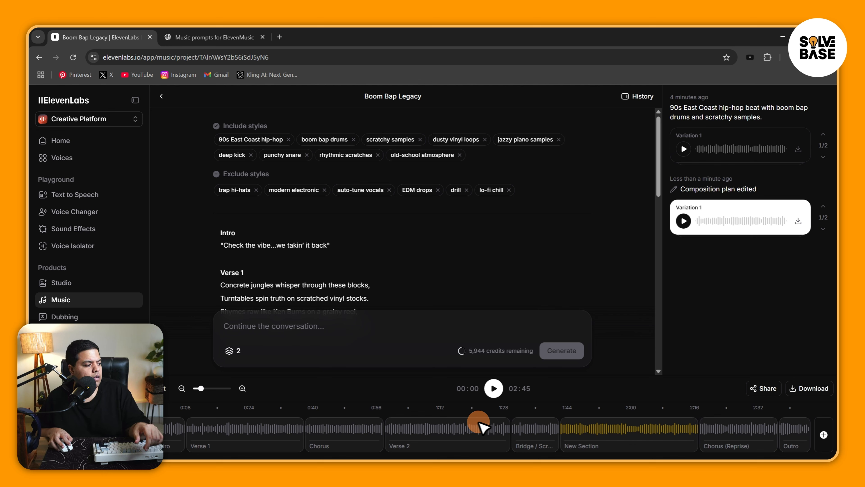
left_click_drag(564, 412, 549, 412)
left_click(501, 389)
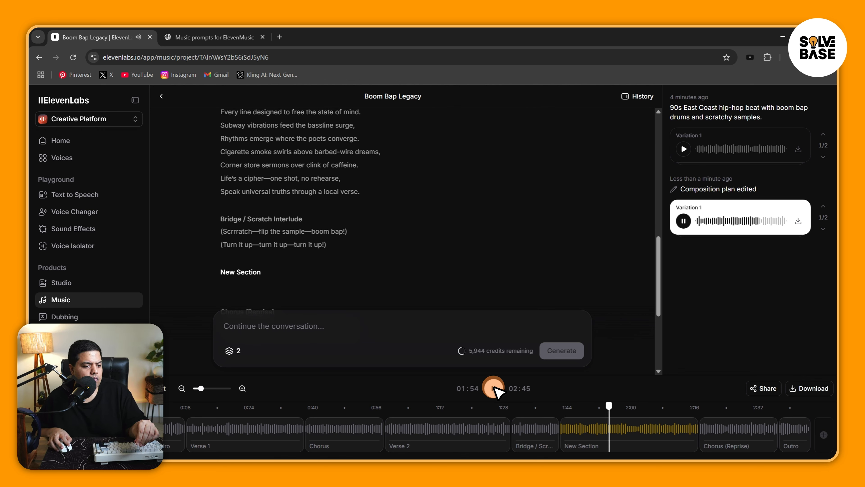
left_click(494, 389)
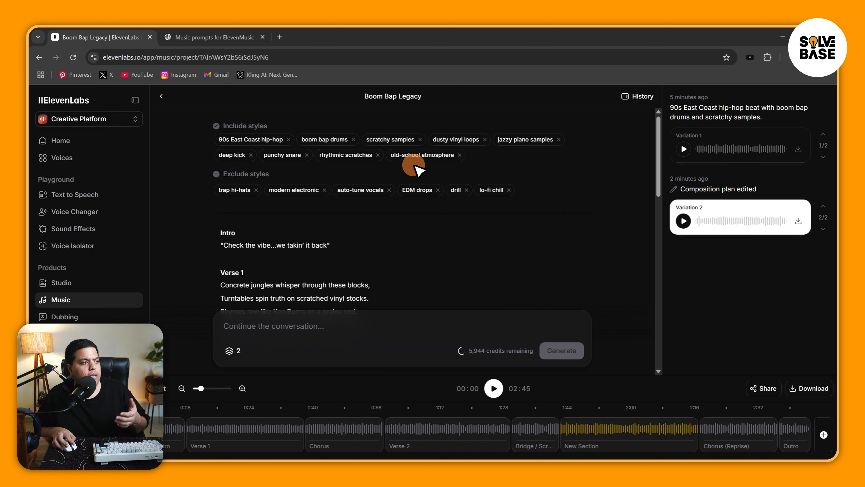
Remove "scratchy samples" from the include styles, and move "EDM drops" from the exclude styles to the include styles as "EDM Drops".
left_click(420, 140)
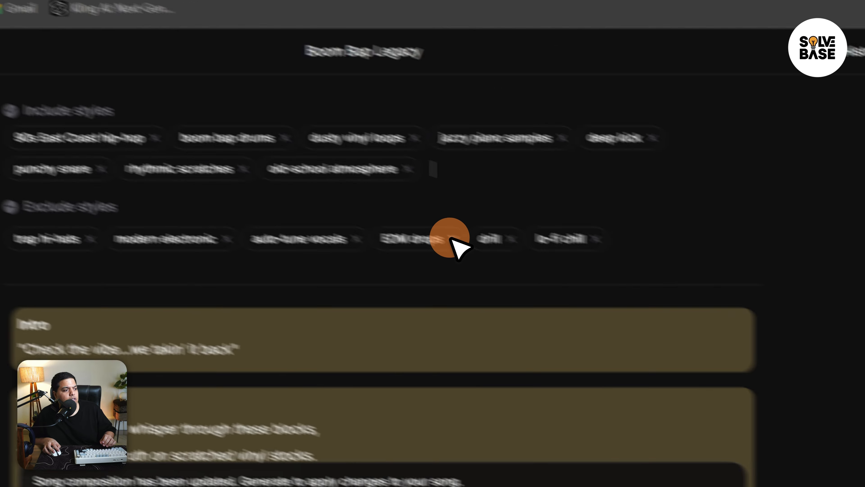
left_click(453, 239)
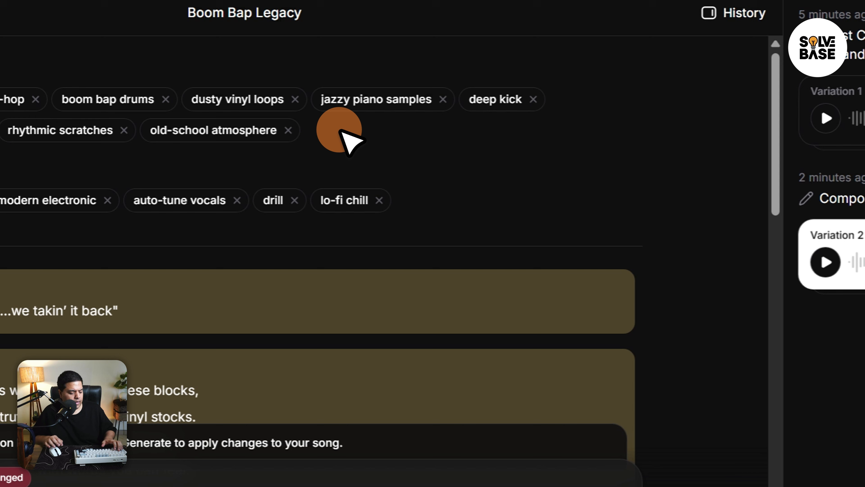
type("EDM Drops")
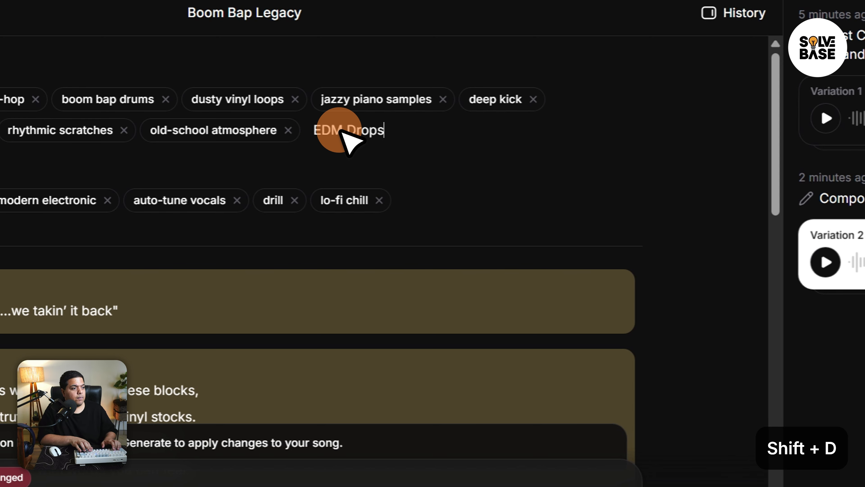
key("Return")
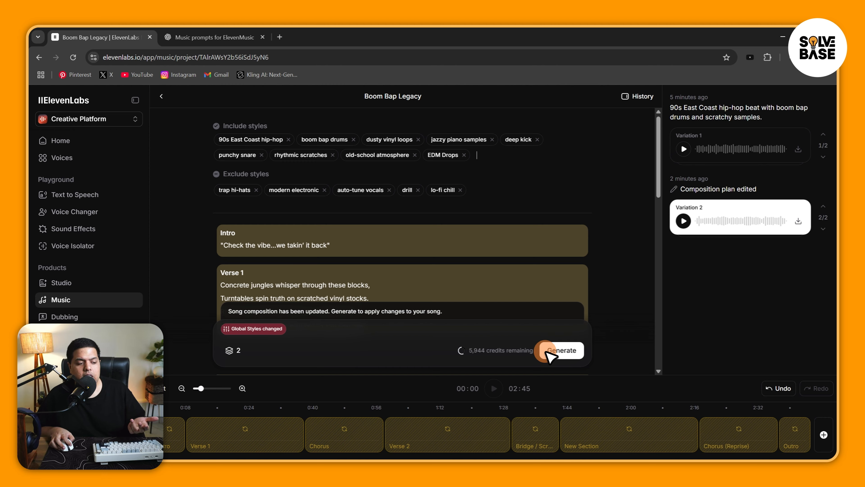
Check the credit cost and regenerate the song with the changed global styles.
mouse_move(483, 354)
left_click(557, 317)
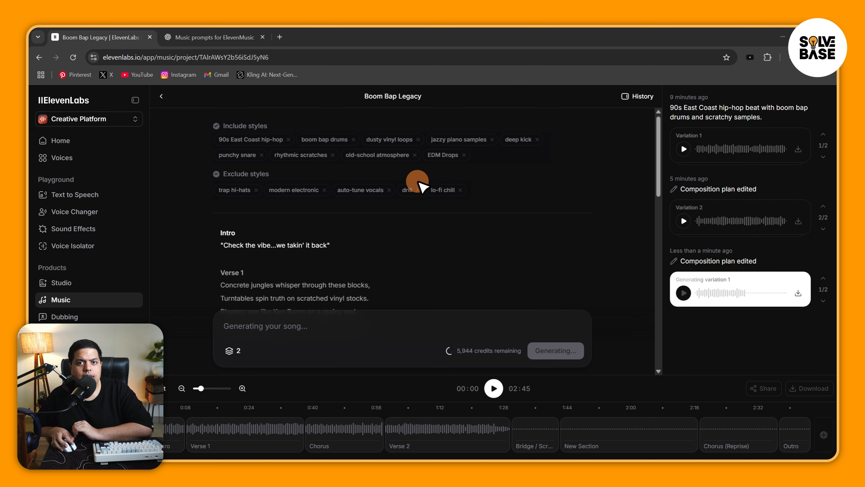
Play Variation 1 of the newest composition plan edit and sample it at several points through to the ending.
left_click(495, 395)
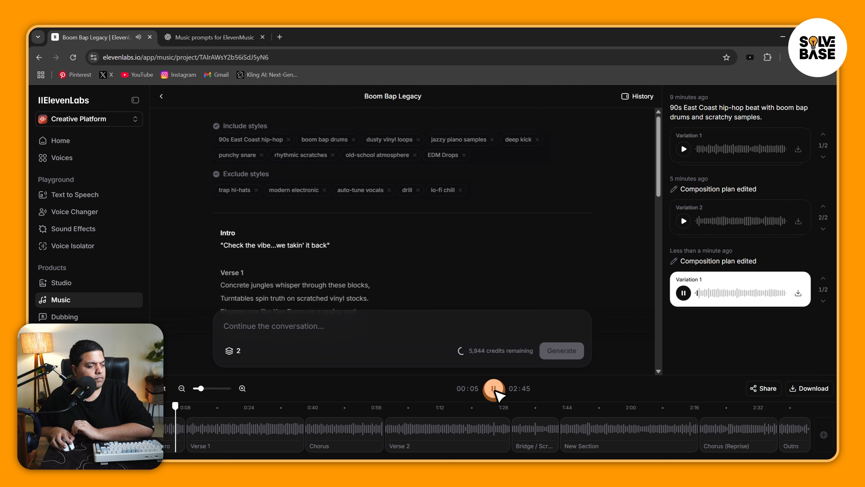
left_click(744, 293)
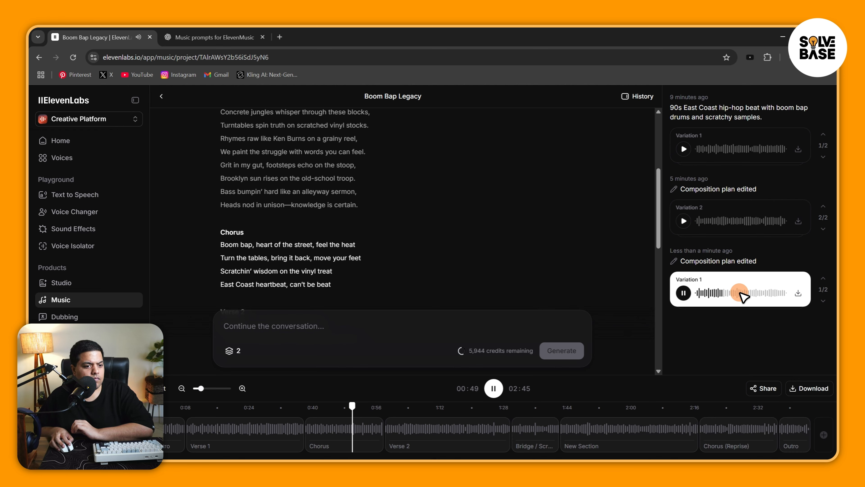
left_click(754, 293)
left_click(766, 293)
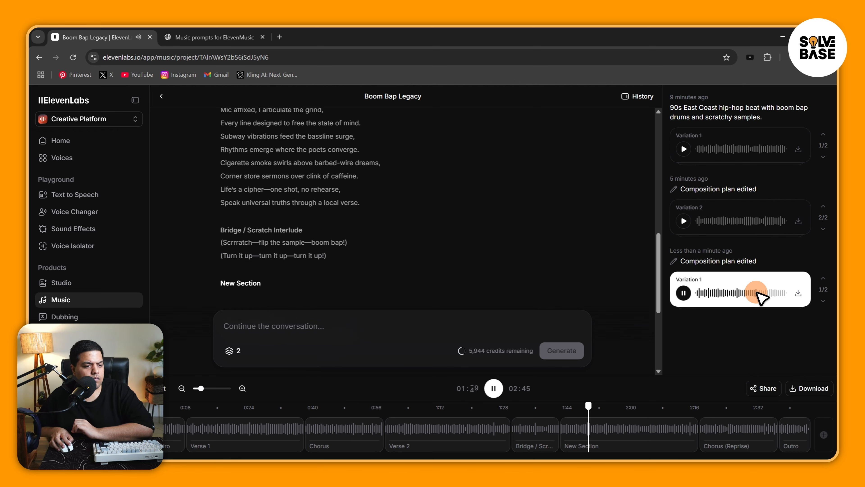
left_click(777, 293)
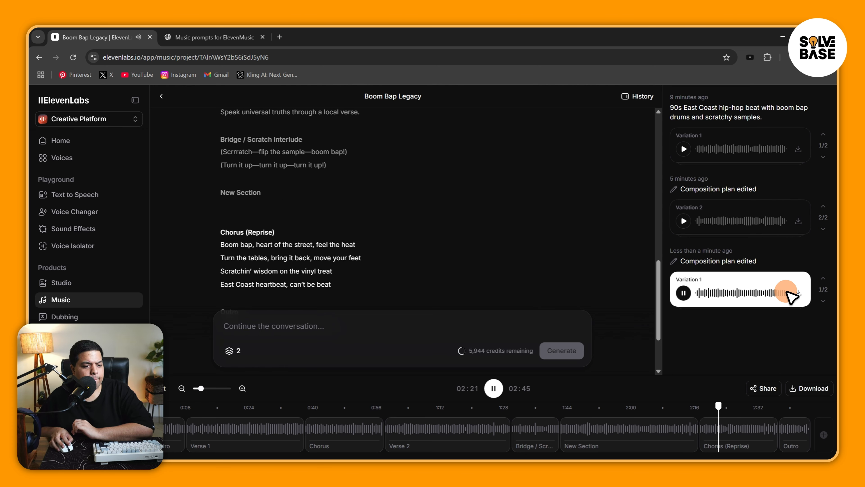
left_click(786, 292)
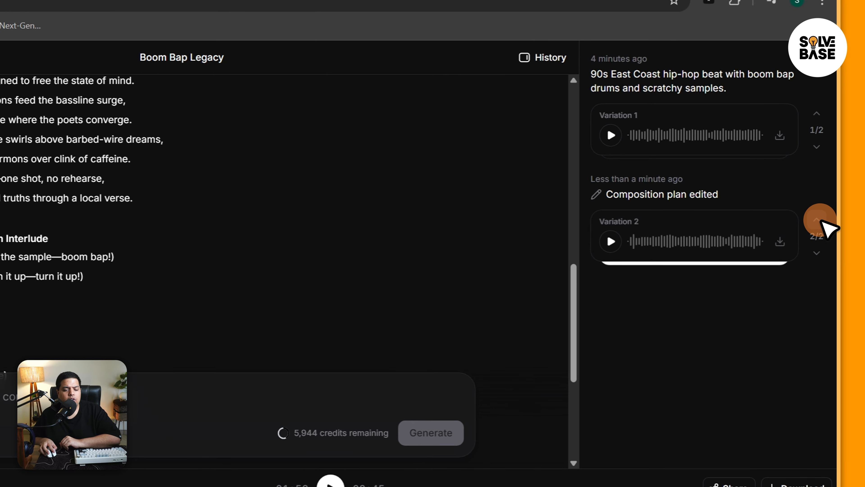
Switch the first composition plan edit to Variation 2, listen to parts of it, and pause the playback.
left_click(824, 207)
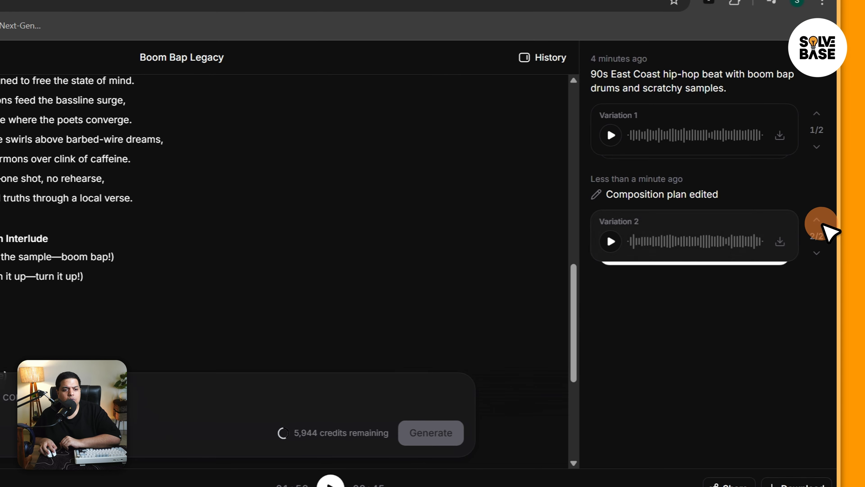
left_click(611, 241)
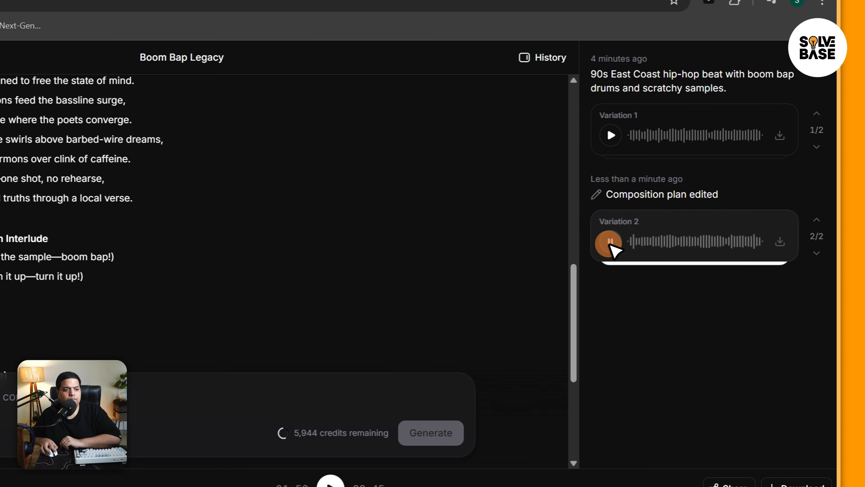
left_click(609, 243)
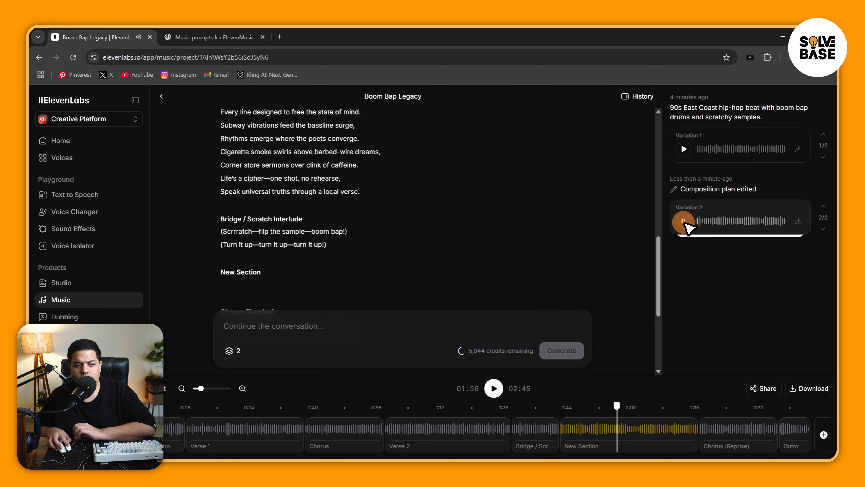
left_click(712, 222)
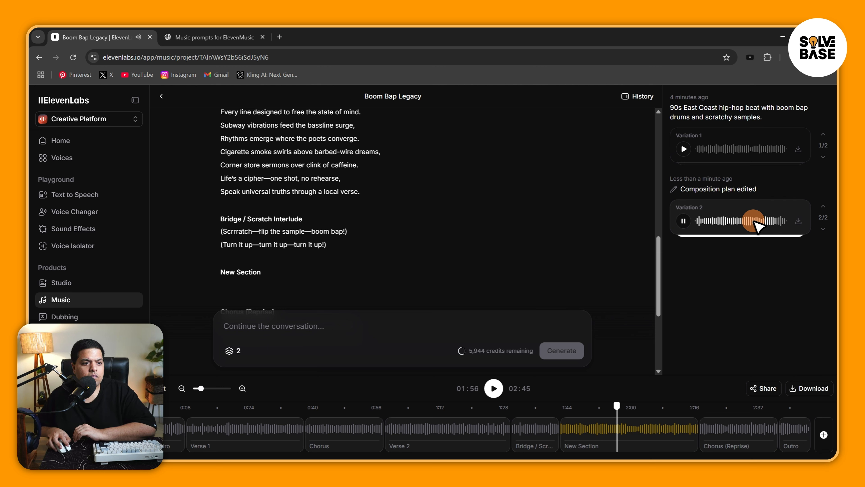
left_click(683, 221)
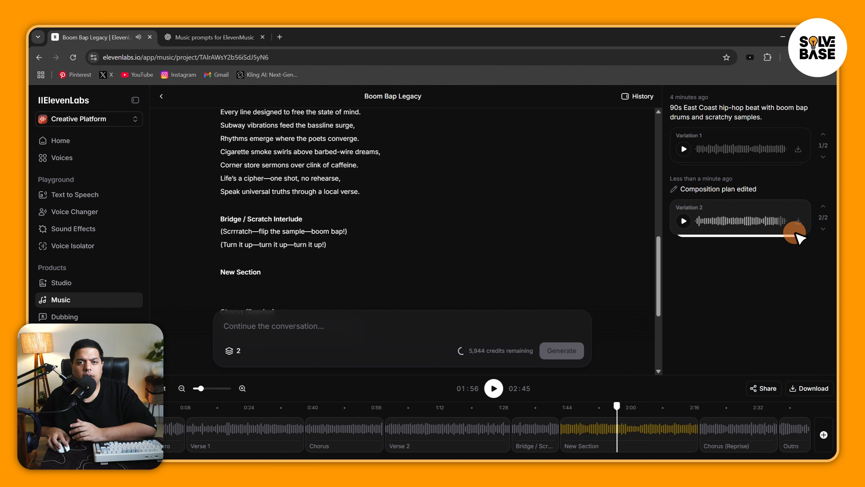